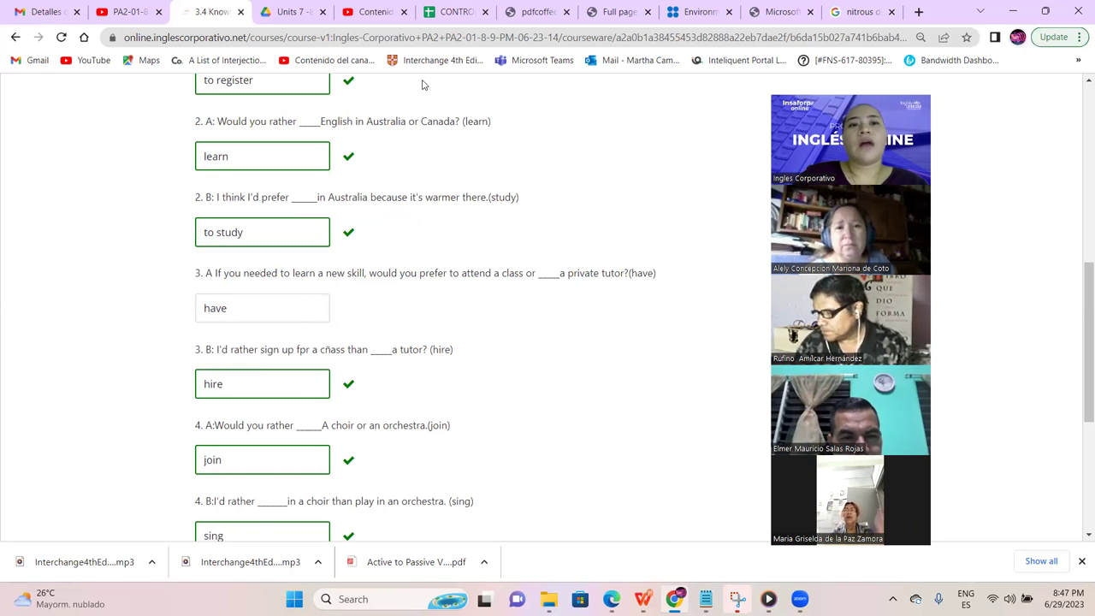
- Switch to the attendance.xlsx workbook in WPS Office and record 0, 1, 1 for participants 1 to 3 under day 29
{"action": "left_click", "coordinate": [457, 15]}
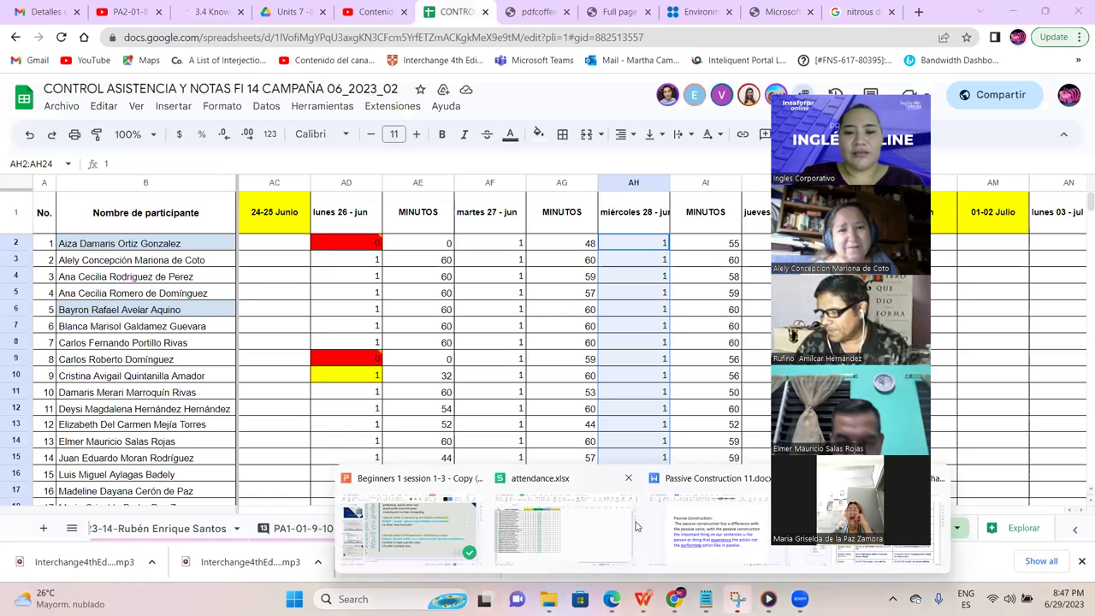
{"action": "left_click", "coordinate": [427, 513]}
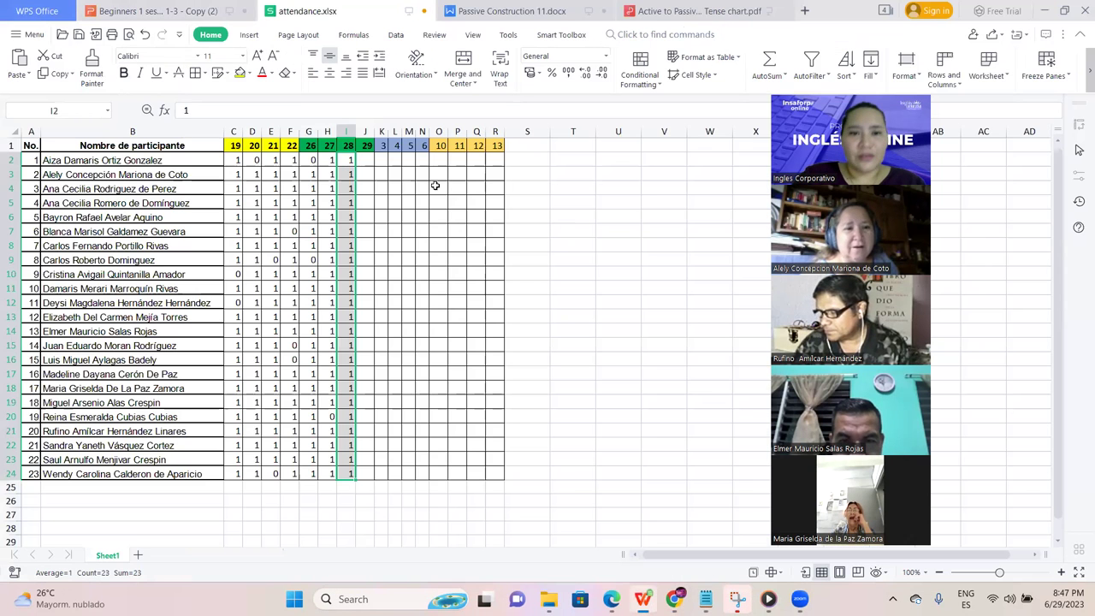
{"action": "left_click", "coordinate": [370, 163]}
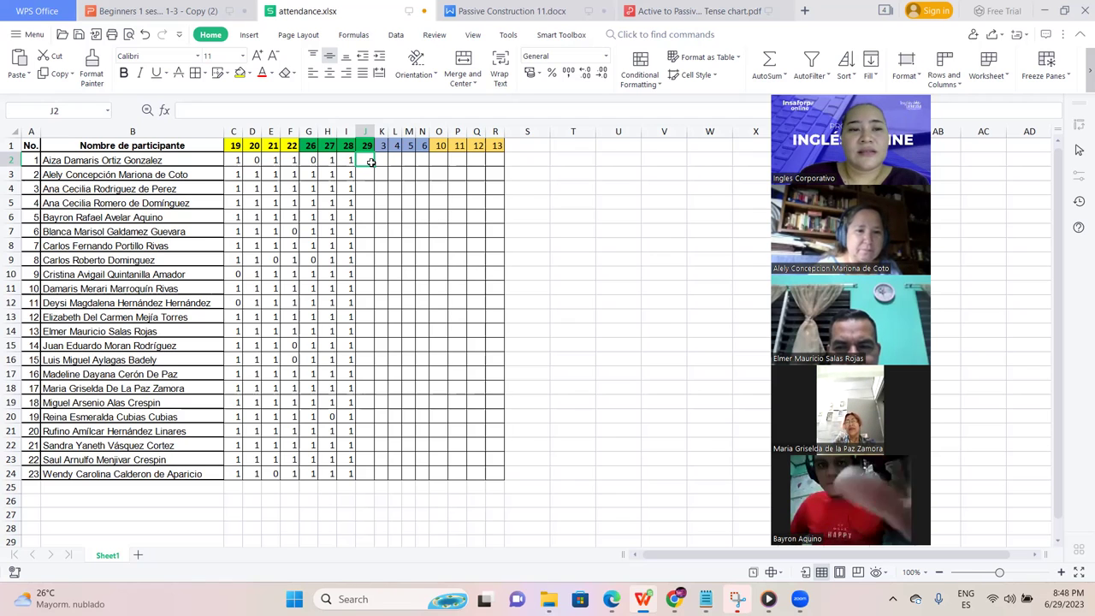
{"action": "type", "text": "0"}
{"action": "key", "text": "Return"}
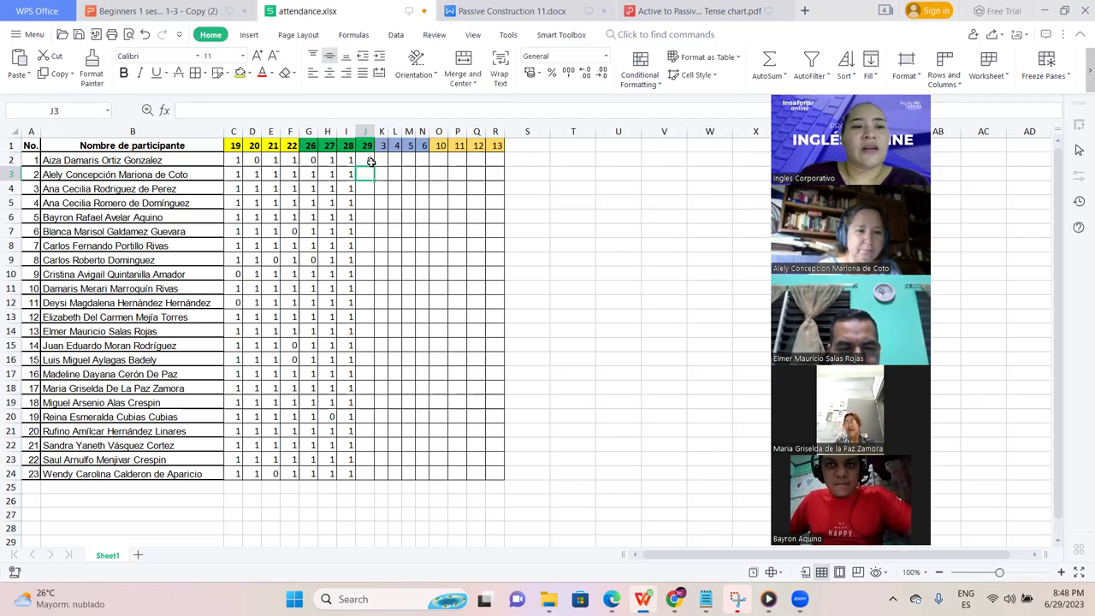
{"action": "type", "text": "1"}
{"action": "key", "text": "Return"}
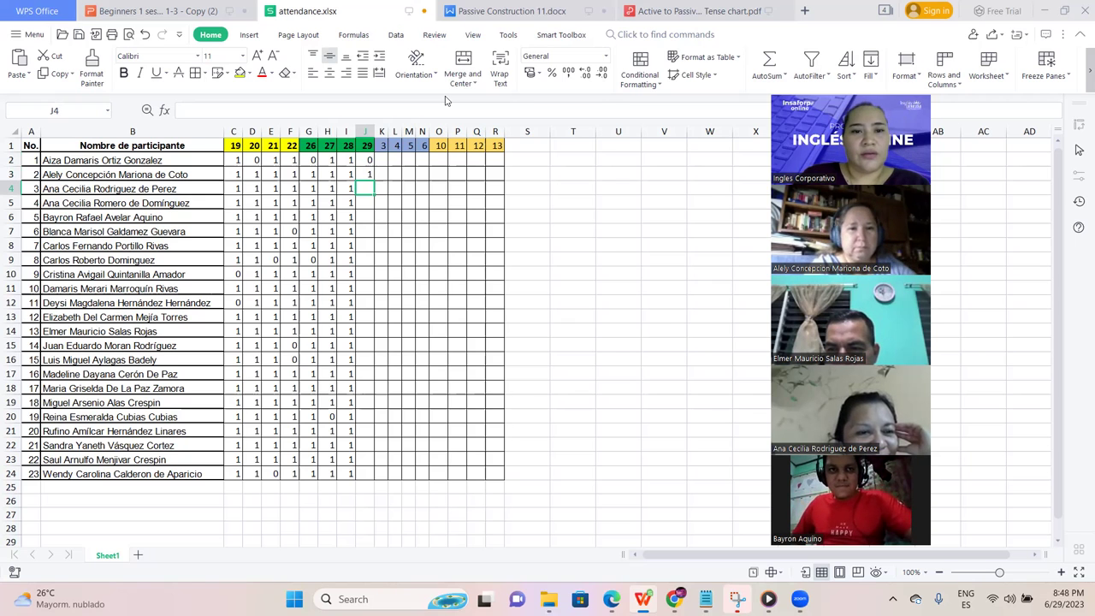
{"action": "type", "text": "1"}
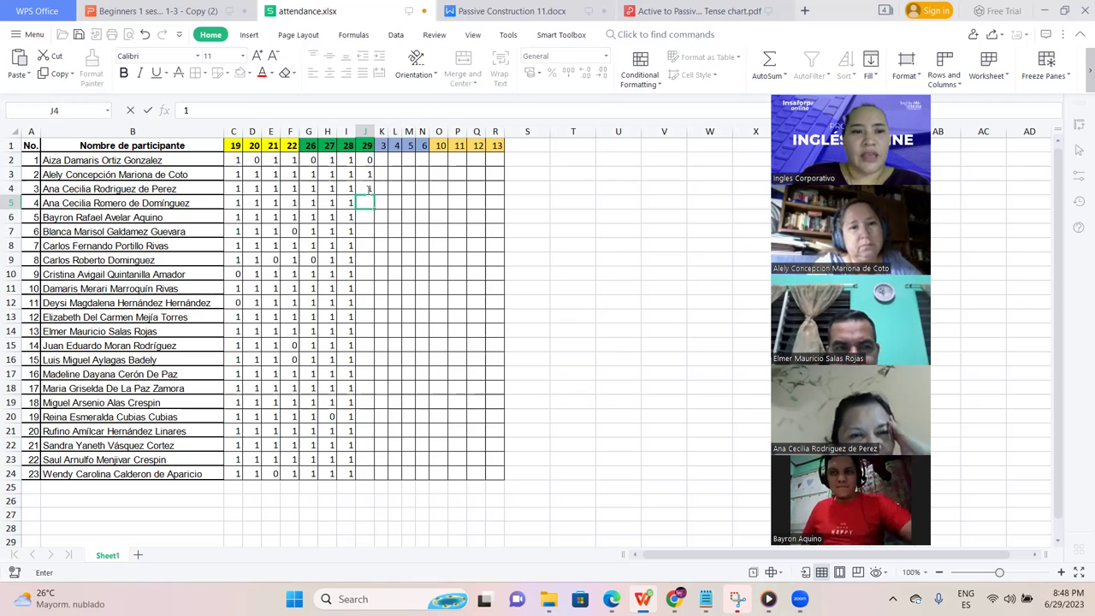
{"action": "key", "text": "Return"}
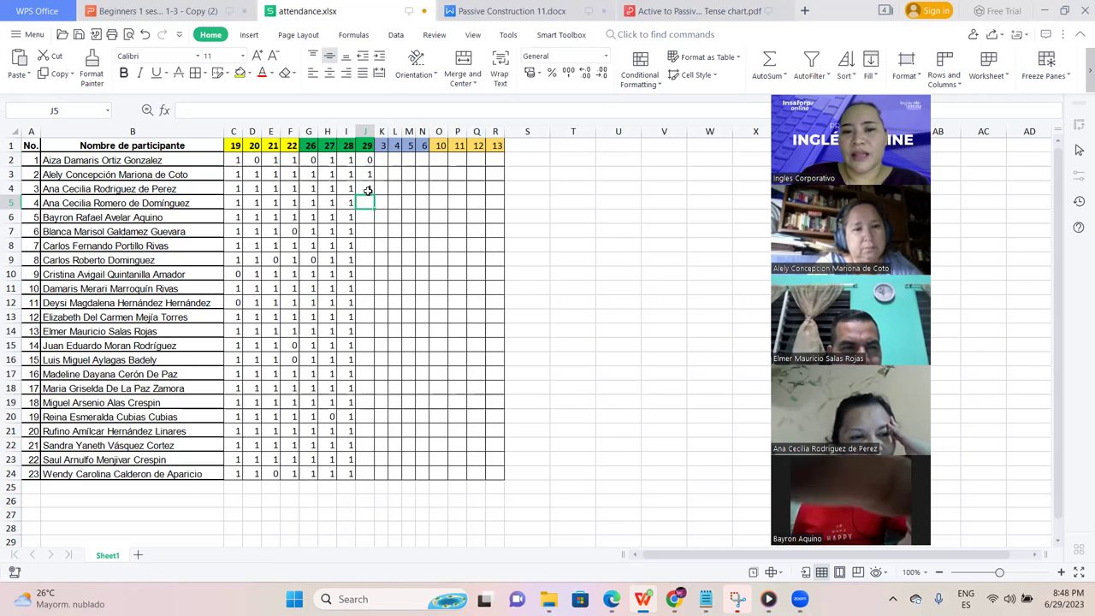
- Record attendance under day 29 for participants 4 to 8 as 1, 1, 0, 1, 1
{"action": "type", "text": "1"}
{"action": "key", "text": "Return"}
{"action": "type", "text": "1"}
{"action": "key", "text": "Return"}
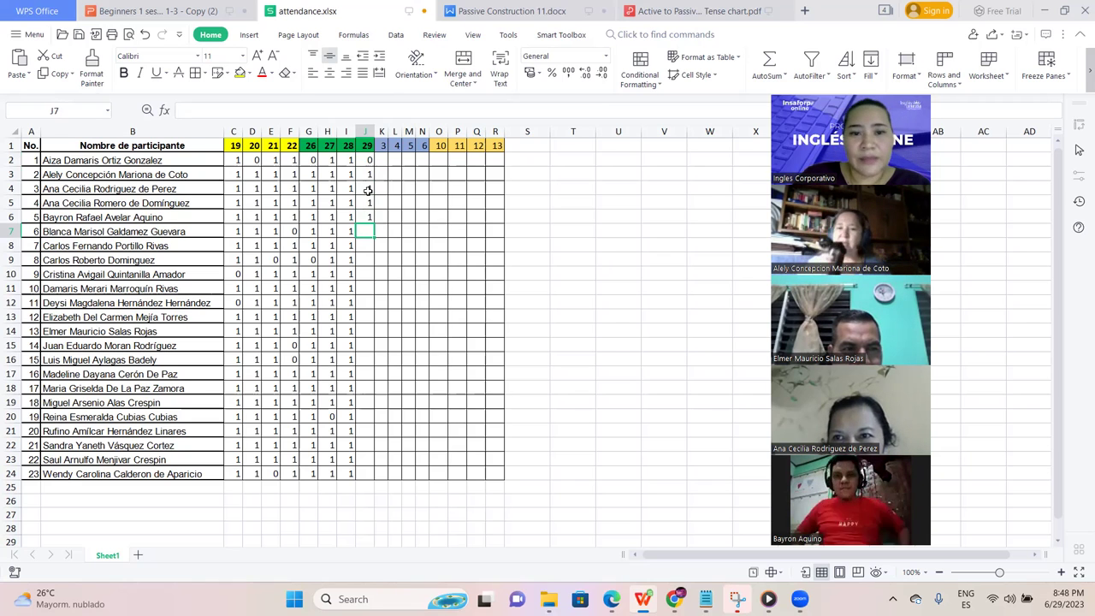
{"action": "type", "text": "0"}
{"action": "key", "text": "Return"}
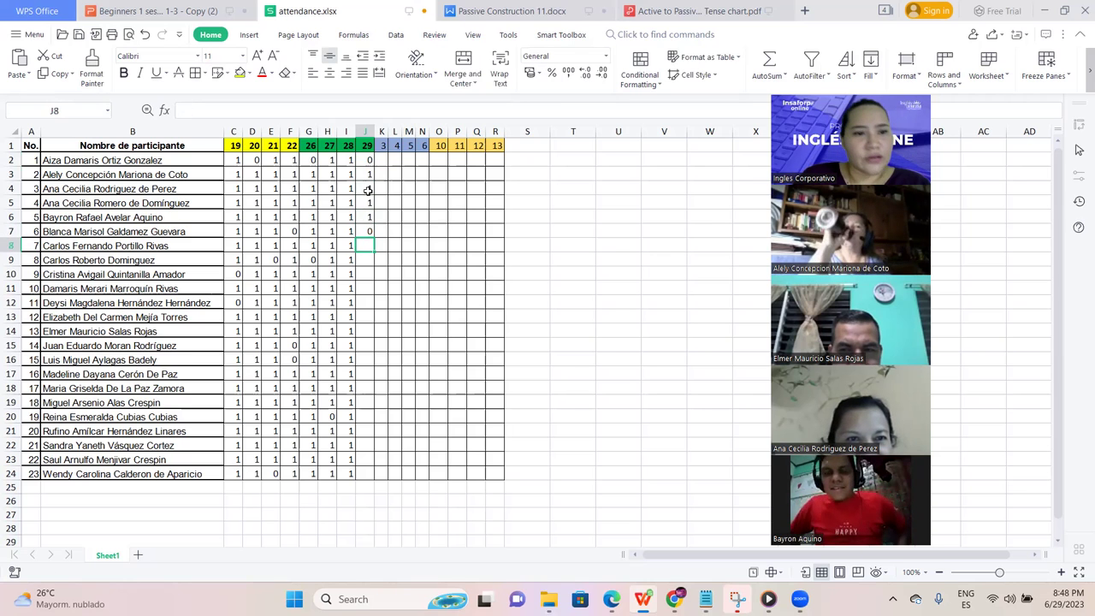
{"action": "type", "text": "1"}
{"action": "key", "text": "Return"}
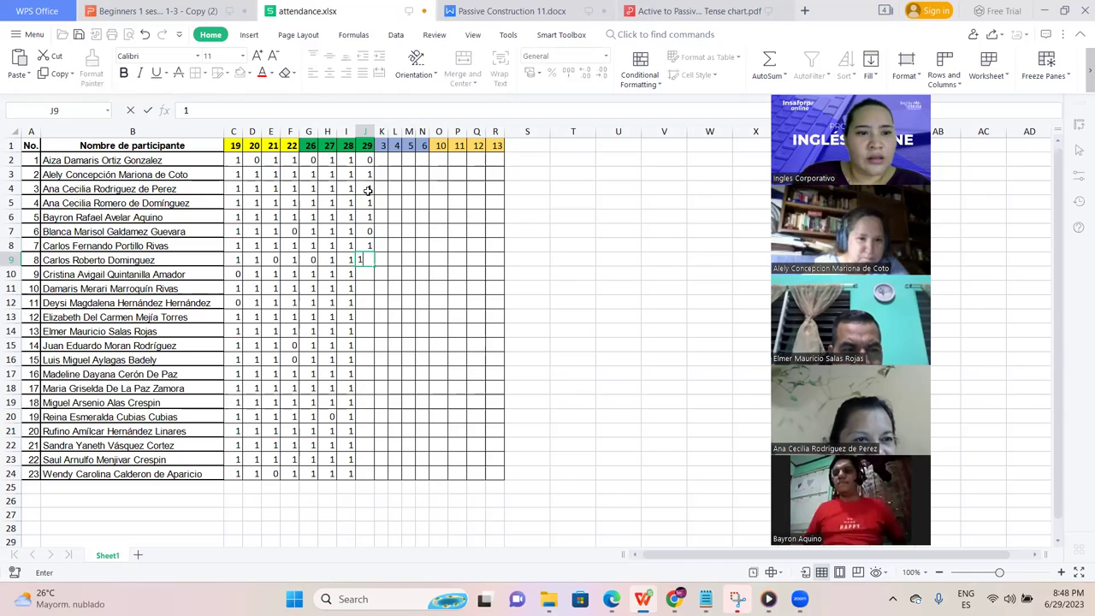
{"action": "type", "text": "1"}
{"action": "key", "text": "Return"}
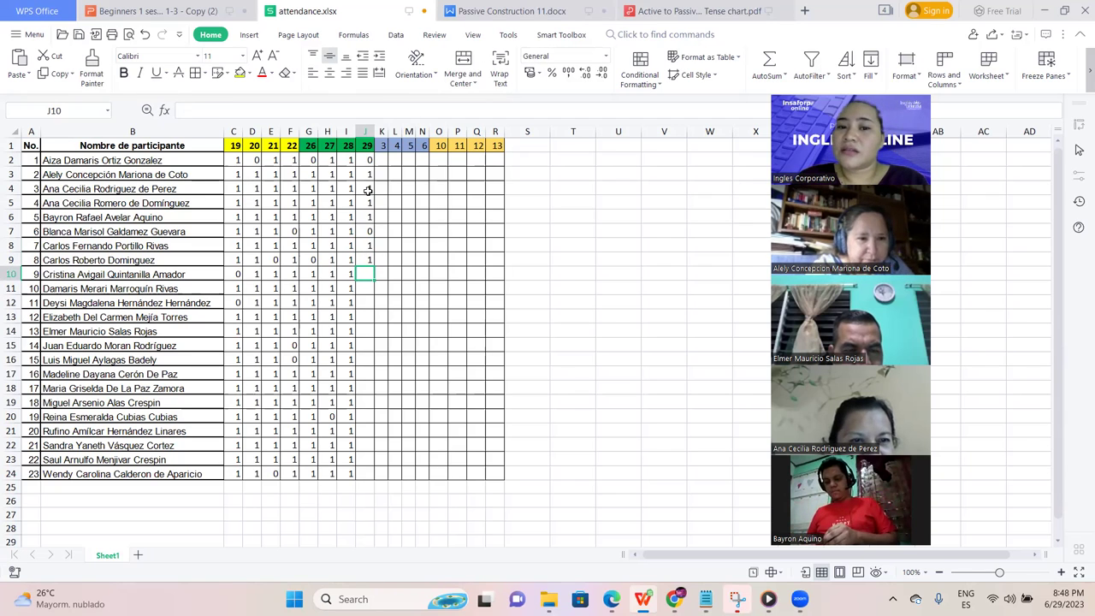
- Mark participants 9 to 13 as present under day 29 with a 1 for each
{"action": "type", "text": "1"}
{"action": "key", "text": "Return"}
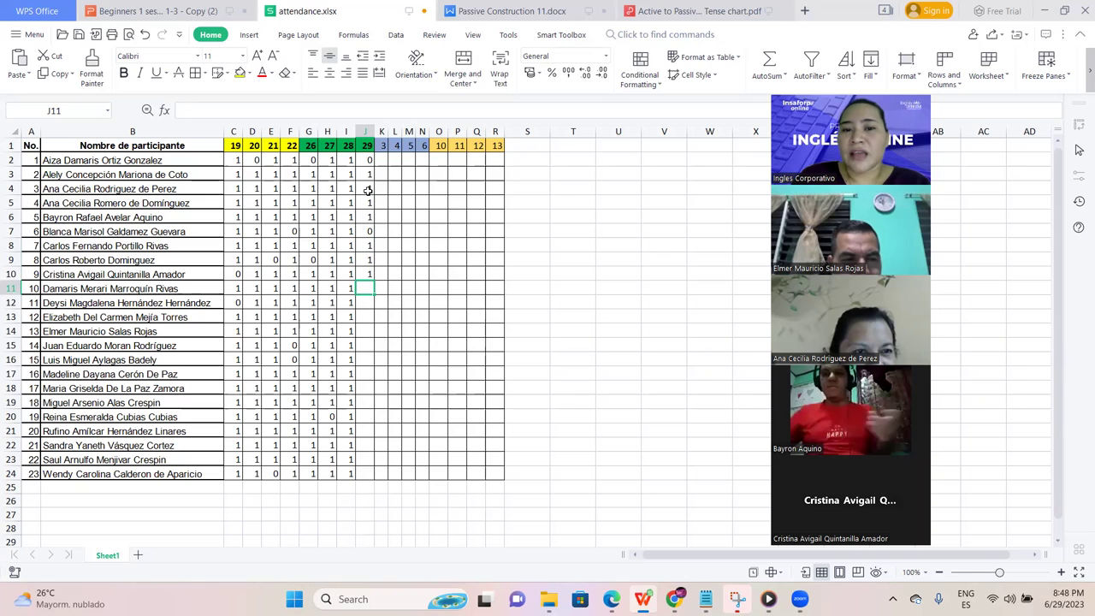
{"action": "type", "text": "1"}
{"action": "key", "text": "Return"}
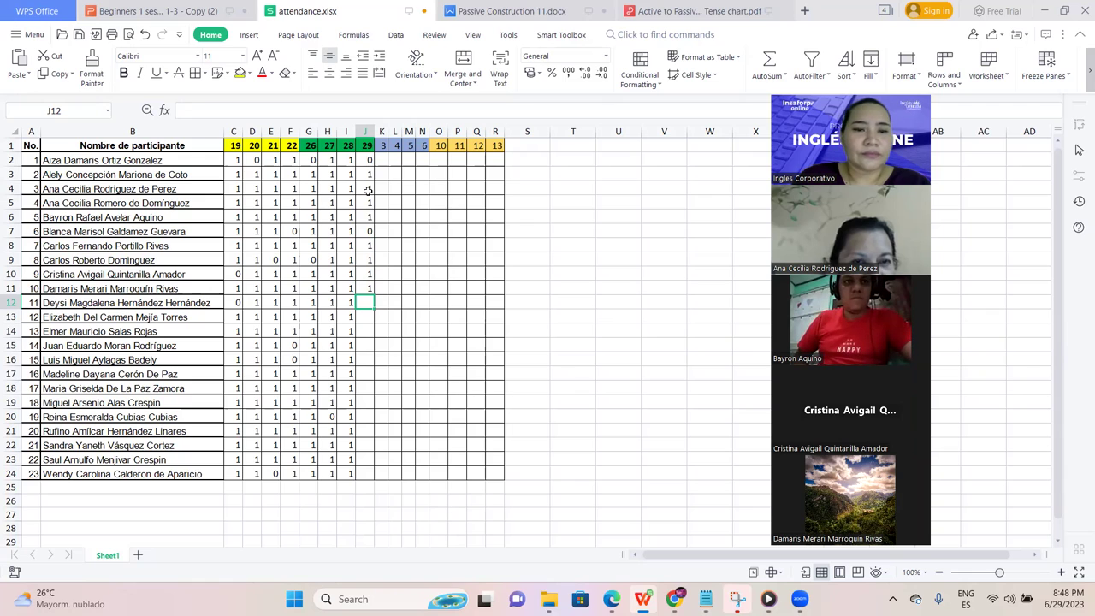
{"action": "type", "text": "1"}
{"action": "key", "text": "Return"}
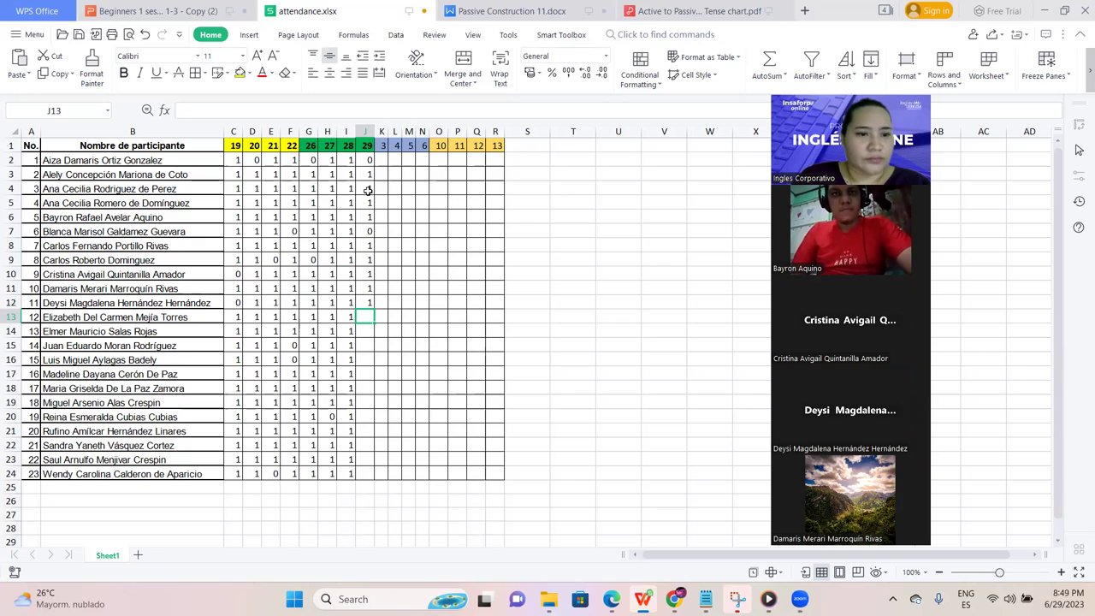
{"action": "type", "text": "1"}
{"action": "key", "text": "Return"}
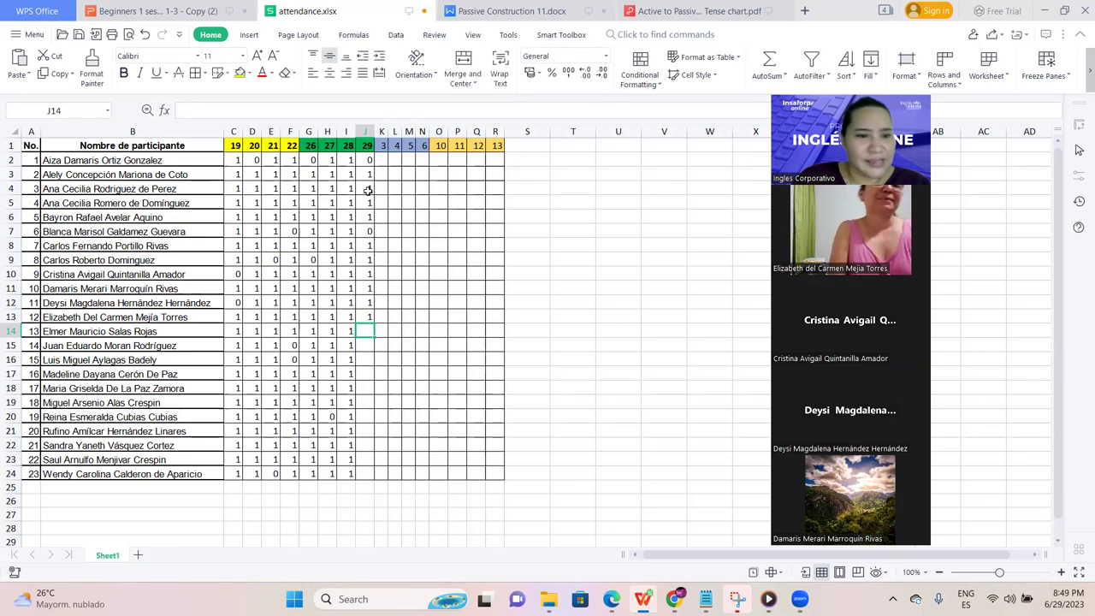
{"action": "type", "text": "1"}
{"action": "key", "text": "Return"}
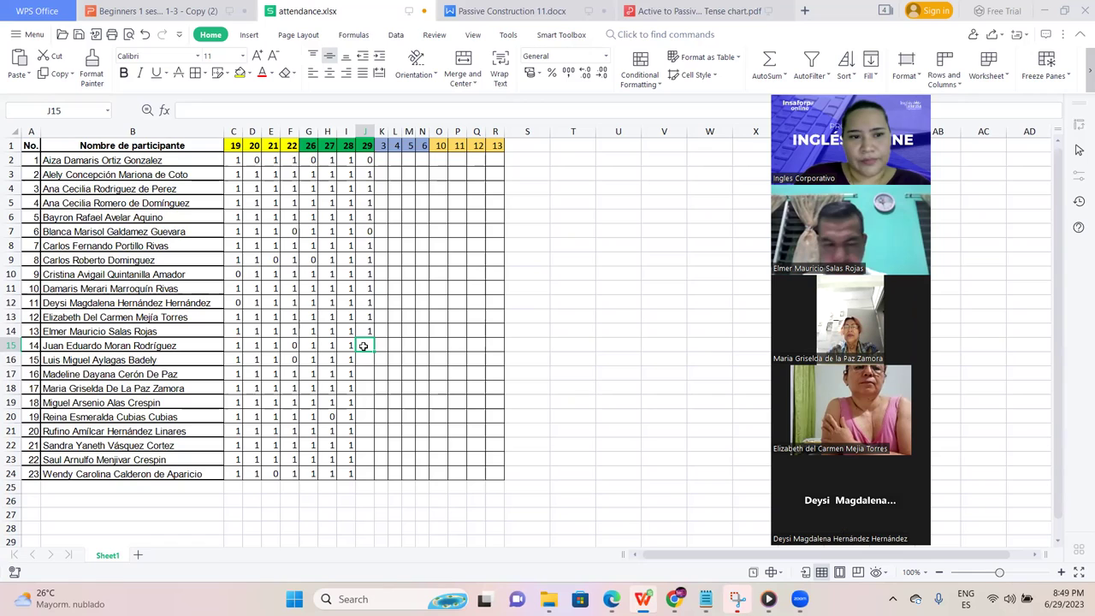
- Enter 0 for participant 14 and 1 for each of participants 15 to 18 under day 29
{"action": "type", "text": "0"}
{"action": "key", "text": "Return"}
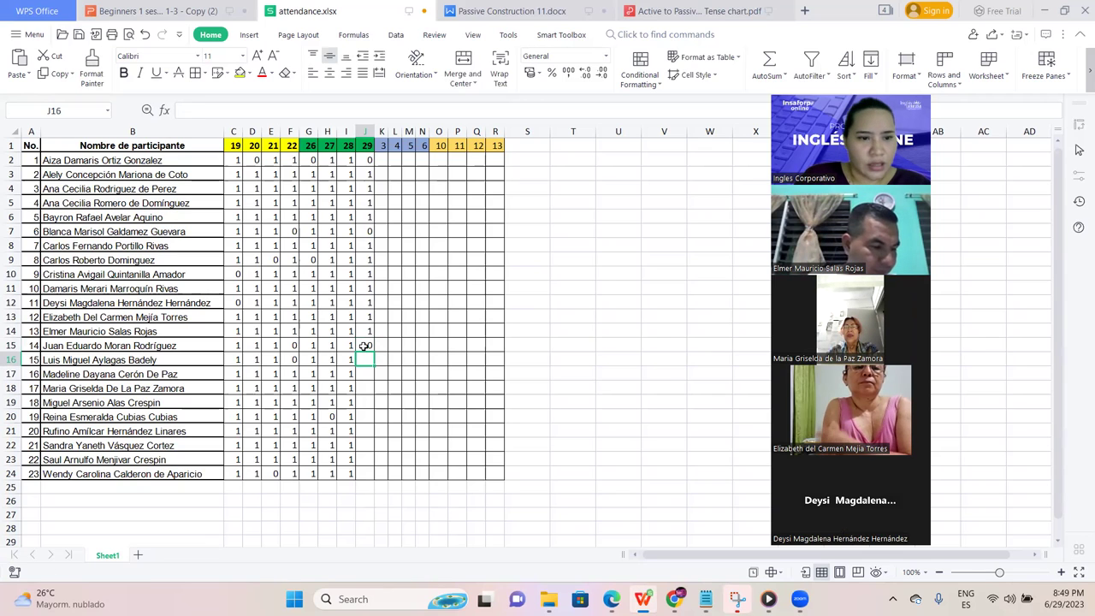
{"action": "type", "text": "1"}
{"action": "key", "text": "Return"}
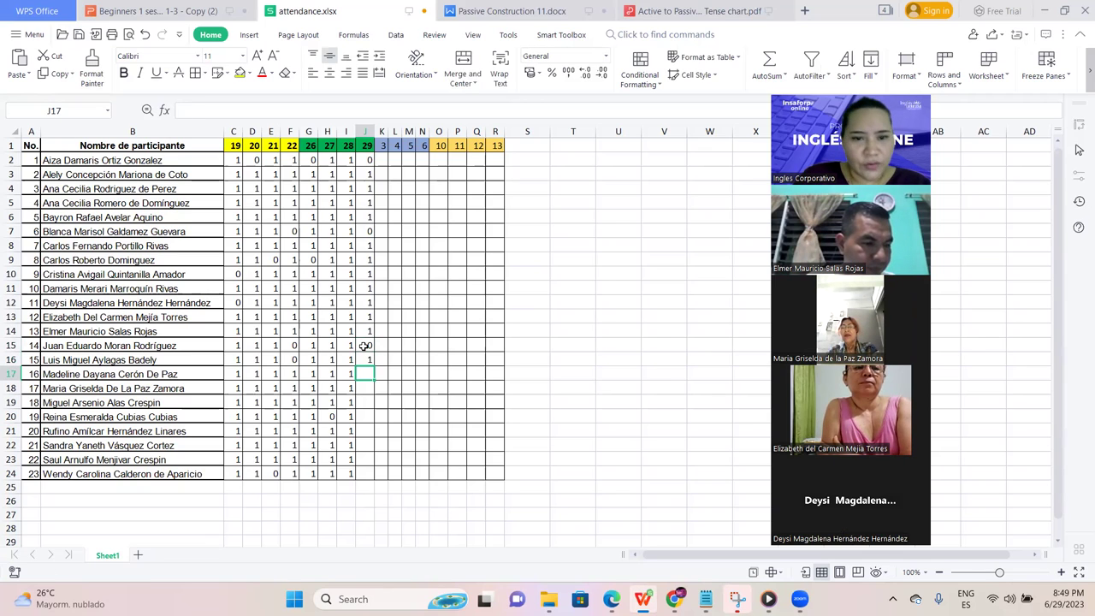
{"action": "type", "text": "1"}
{"action": "key", "text": "Return"}
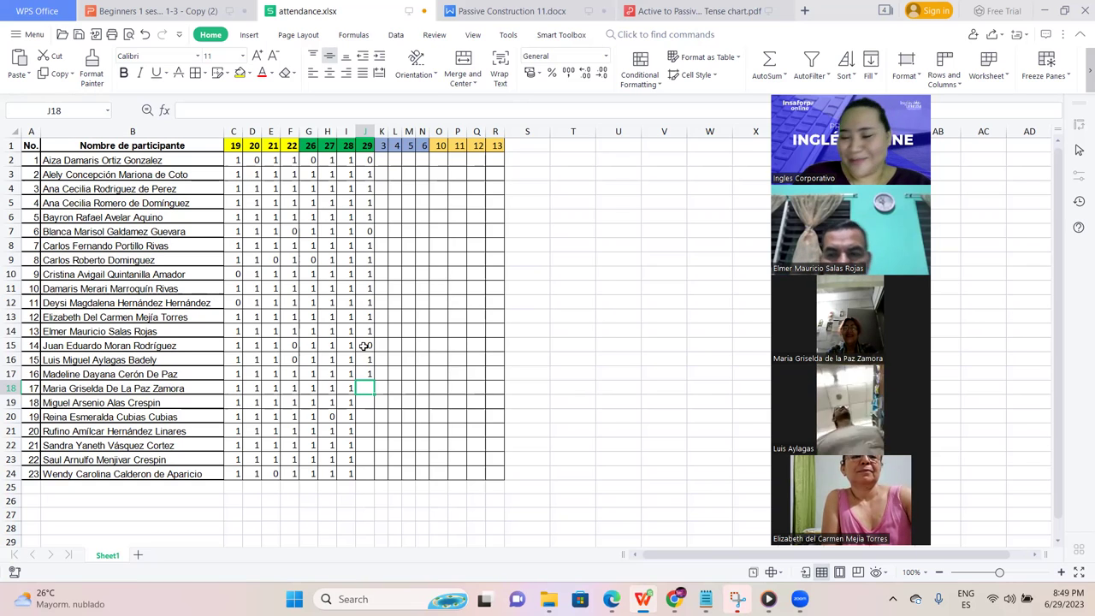
{"action": "type", "text": "1"}
{"action": "key", "text": "Return"}
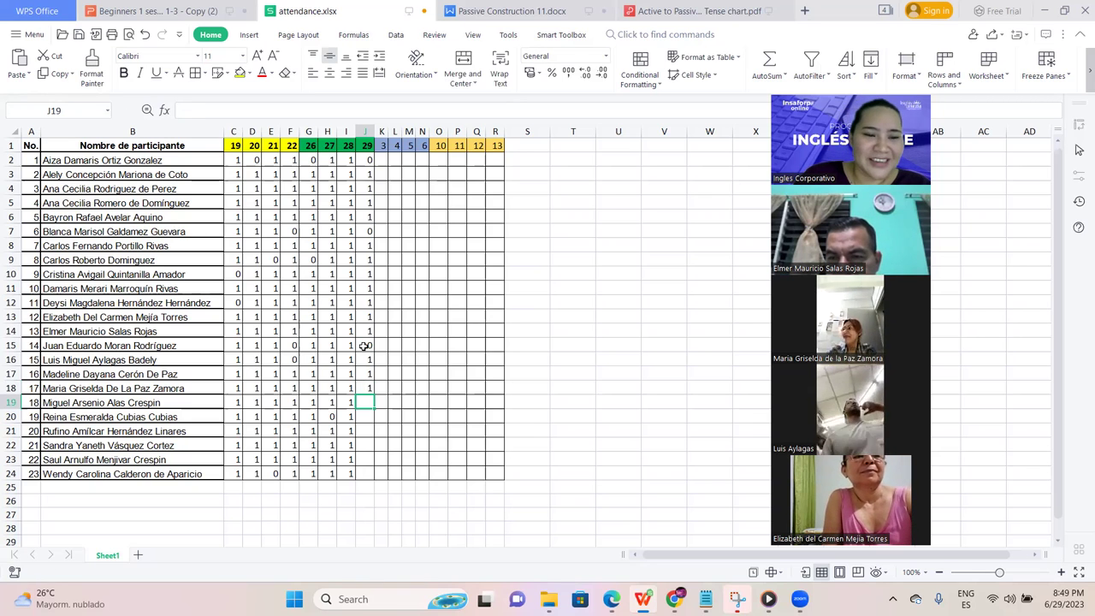
{"action": "type", "text": "1"}
{"action": "key", "text": "Return"}
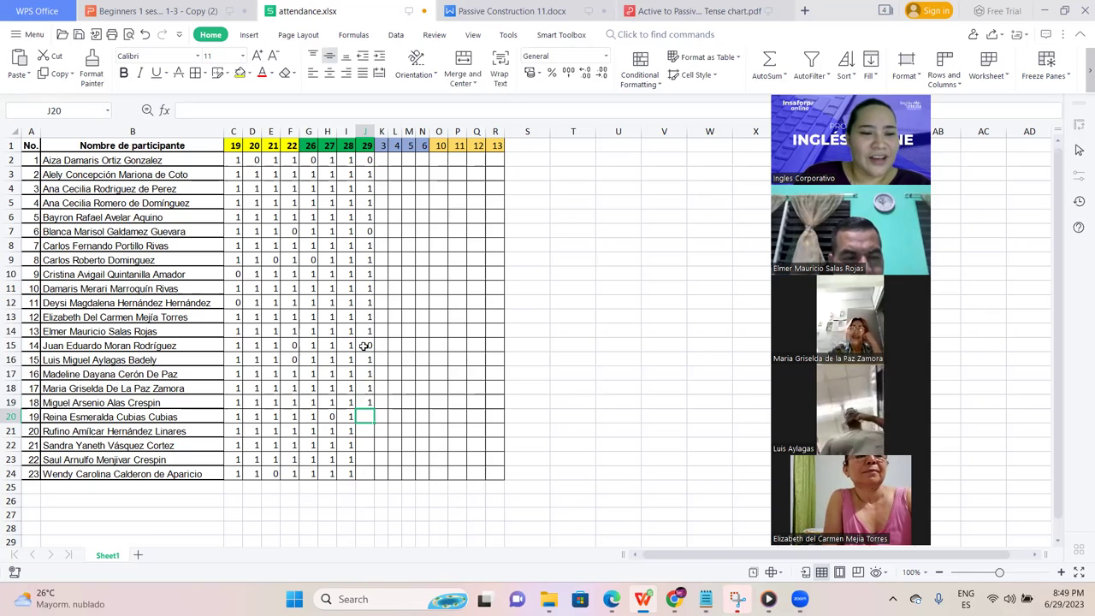
- Complete the day 29 attendance for participants 19 to 23 with 1, 1, 1, 0, 1
{"action": "type", "text": "1"}
{"action": "key", "text": "Return"}
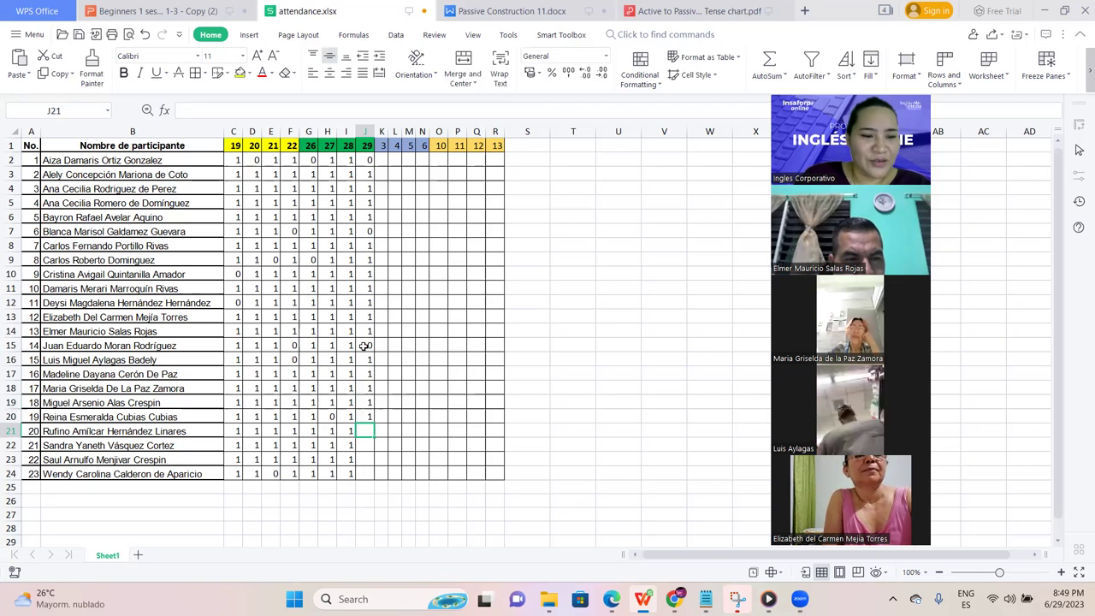
{"action": "type", "text": "1"}
{"action": "key", "text": "Return"}
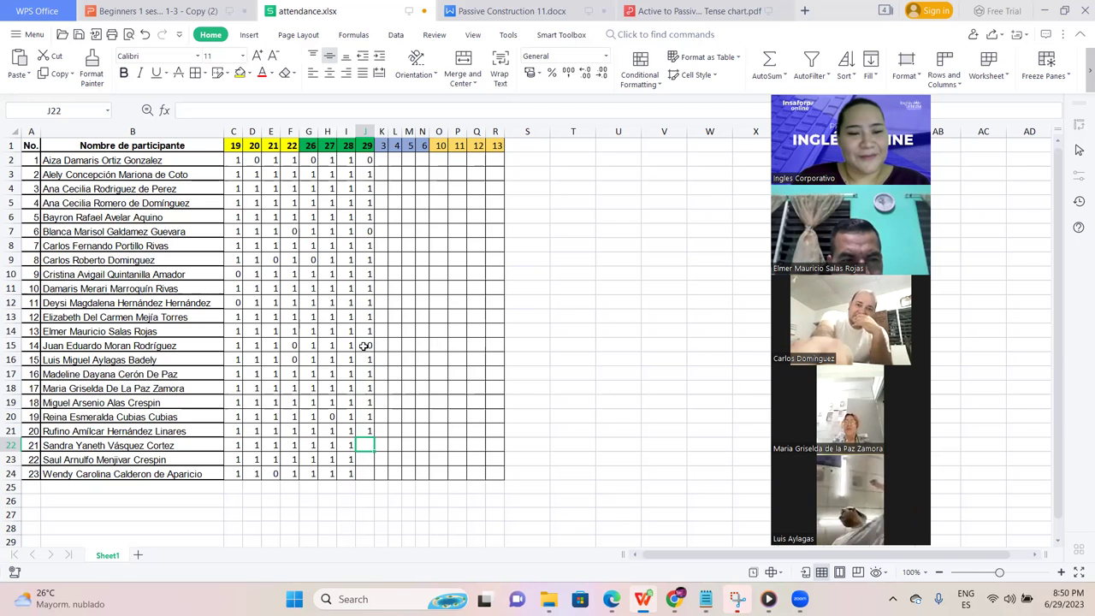
{"action": "type", "text": "1"}
{"action": "key", "text": "Return"}
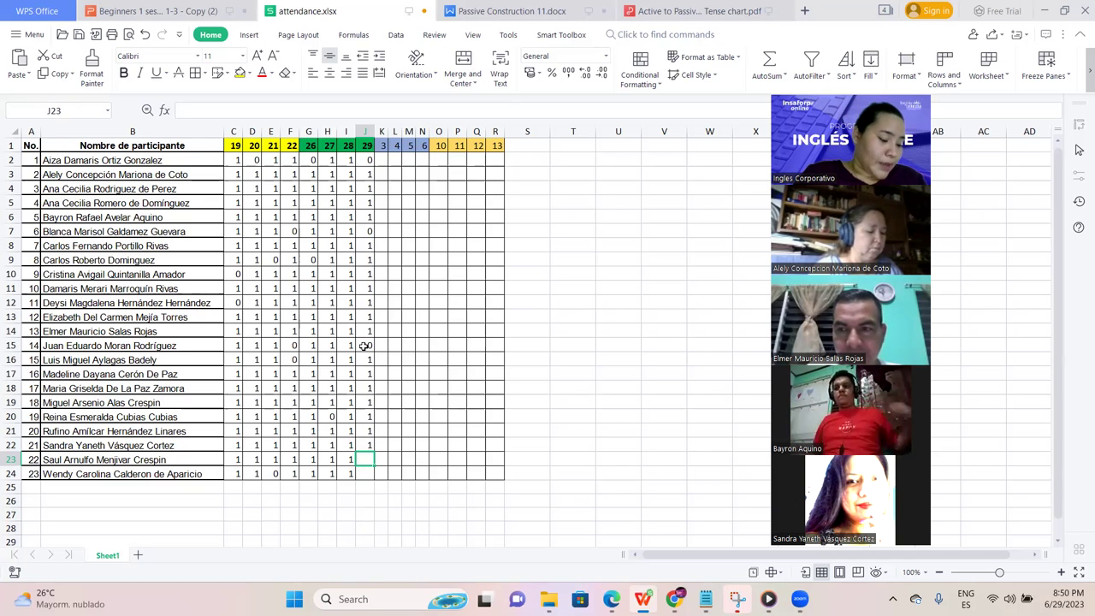
{"action": "type", "text": "0"}
{"action": "key", "text": "Return"}
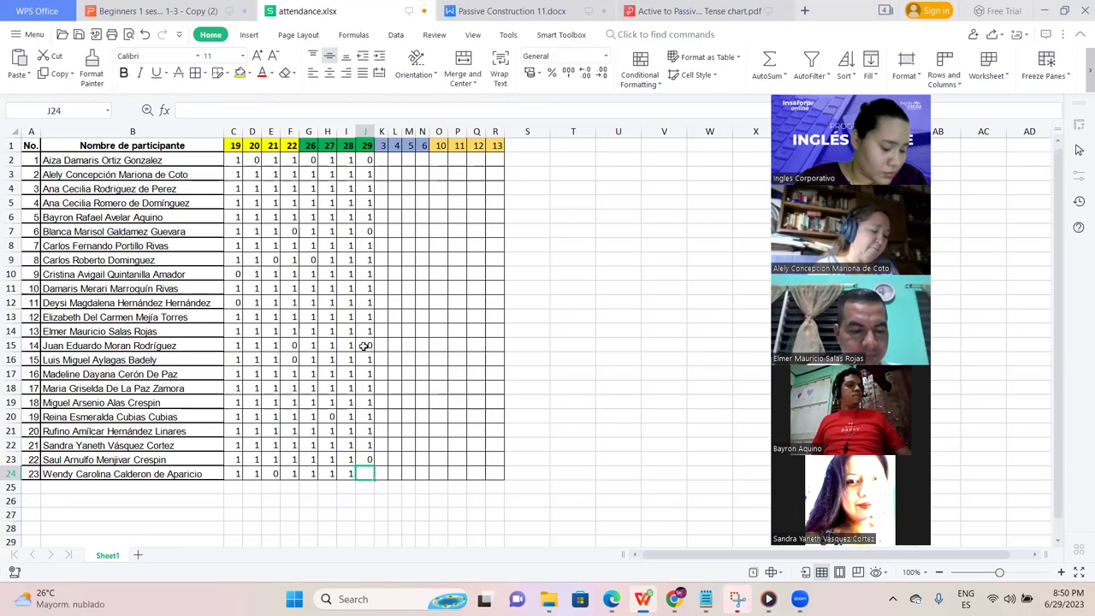
{"action": "type", "text": "1"}
{"action": "key", "text": "Return"}
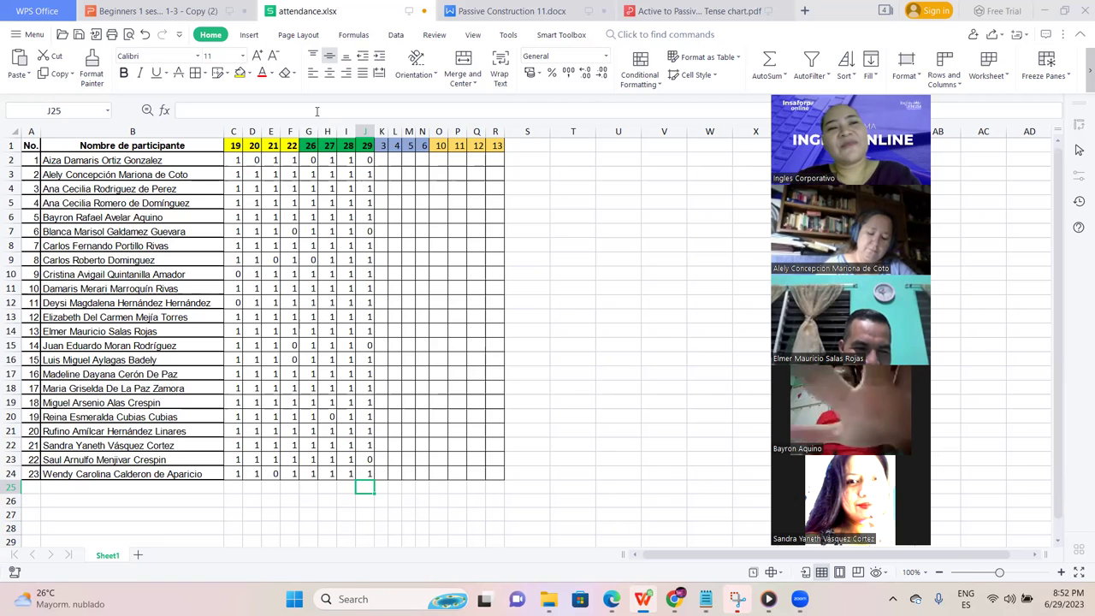
- Switch from the attendance sheet to the Beginners 1 session 1-3 - Copy (2) presentation to view the would rather / would prefer slide
{"action": "mouse_move", "coordinate": [674, 599]}
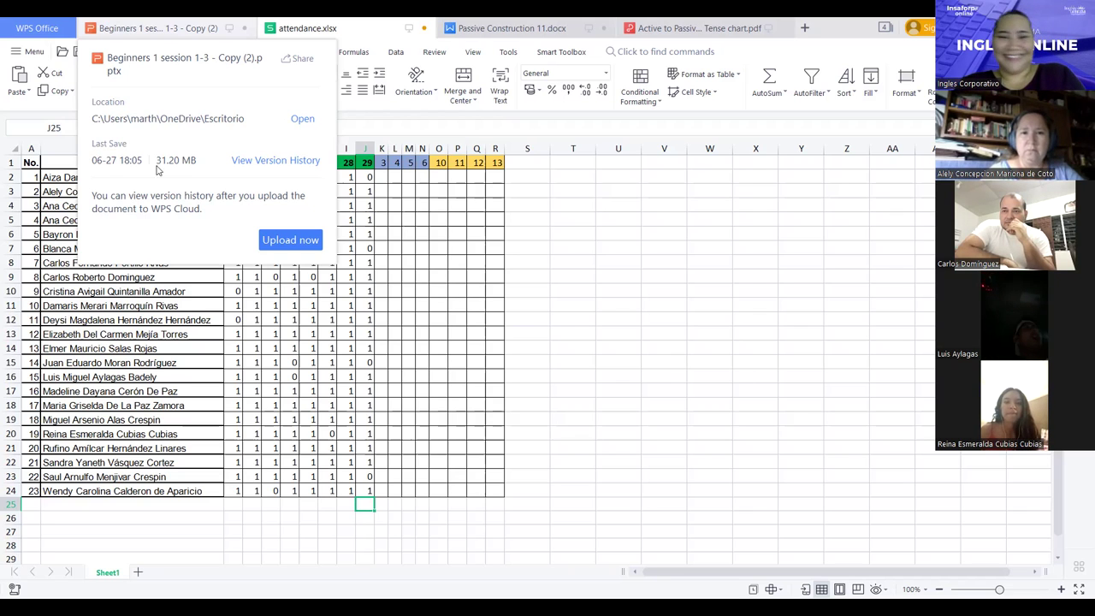
{"action": "left_click", "coordinate": [370, 265]}
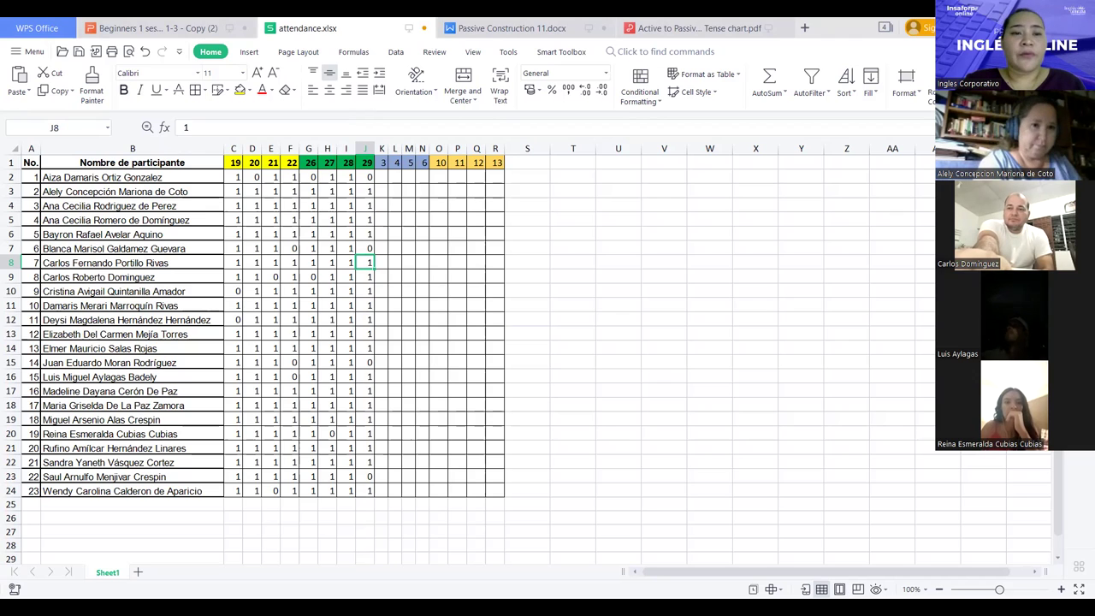
{"action": "left_click", "coordinate": [209, 25]}
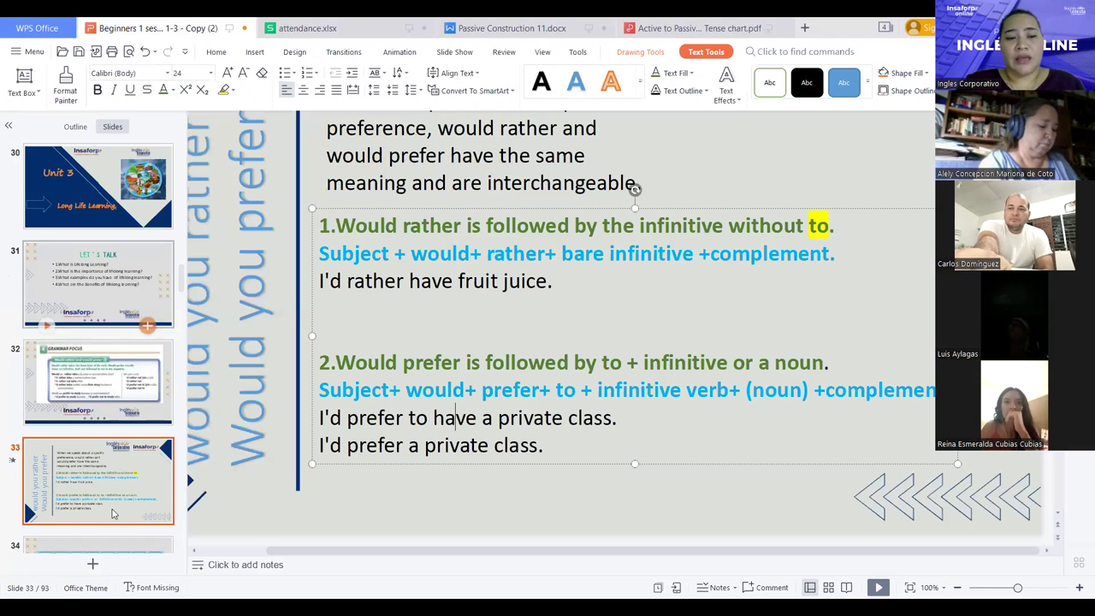